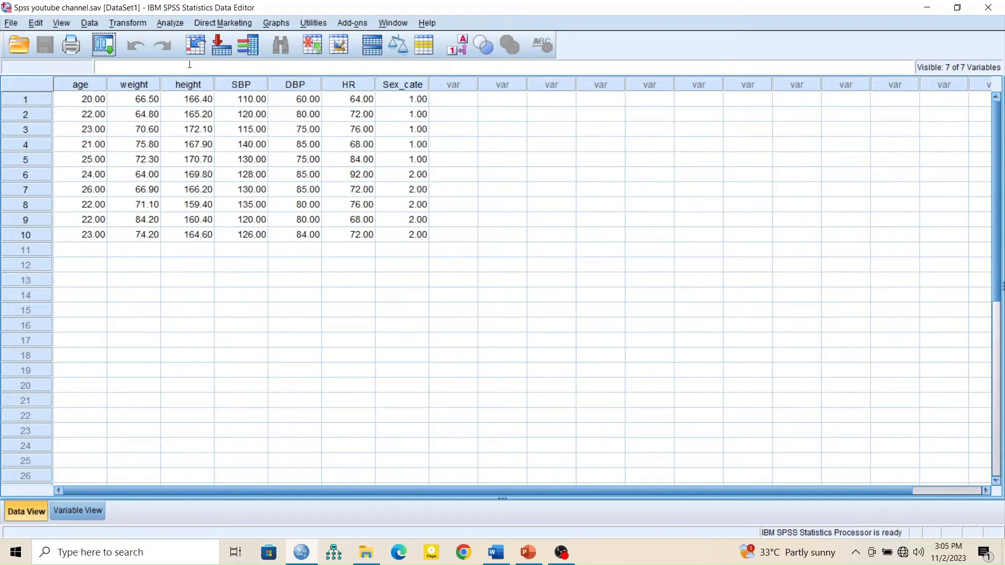
Start an Explore descriptive analysis and add age and weight as dependent variables.
{"action": "left_click", "coordinate": [178, 25]}
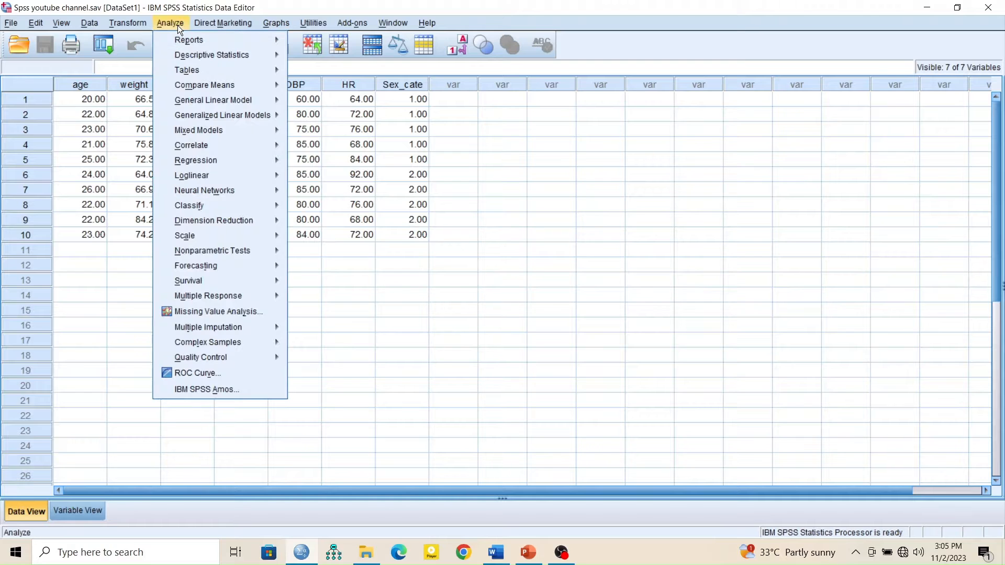
{"action": "mouse_move", "coordinate": [183, 52]}
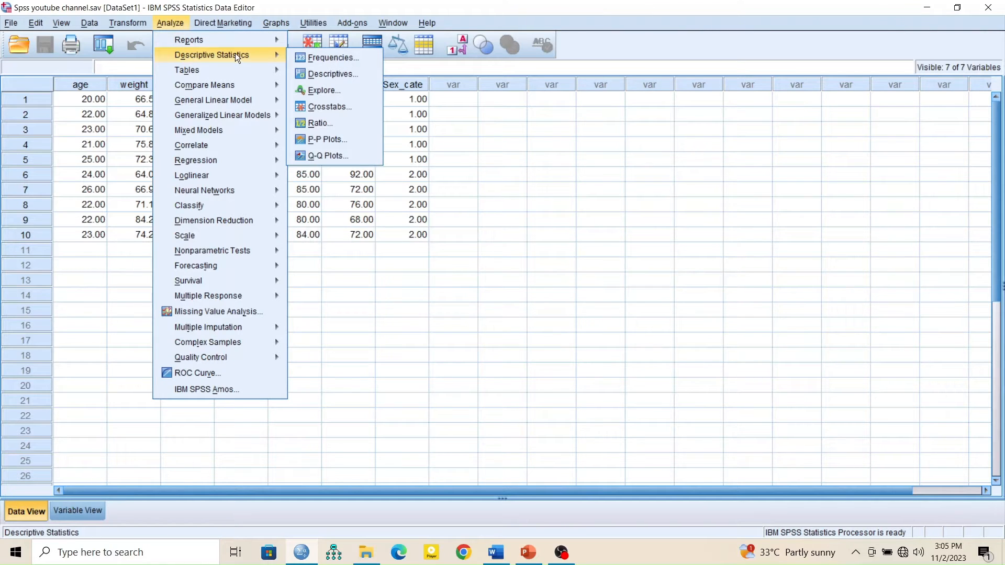
{"action": "left_click", "coordinate": [324, 92]}
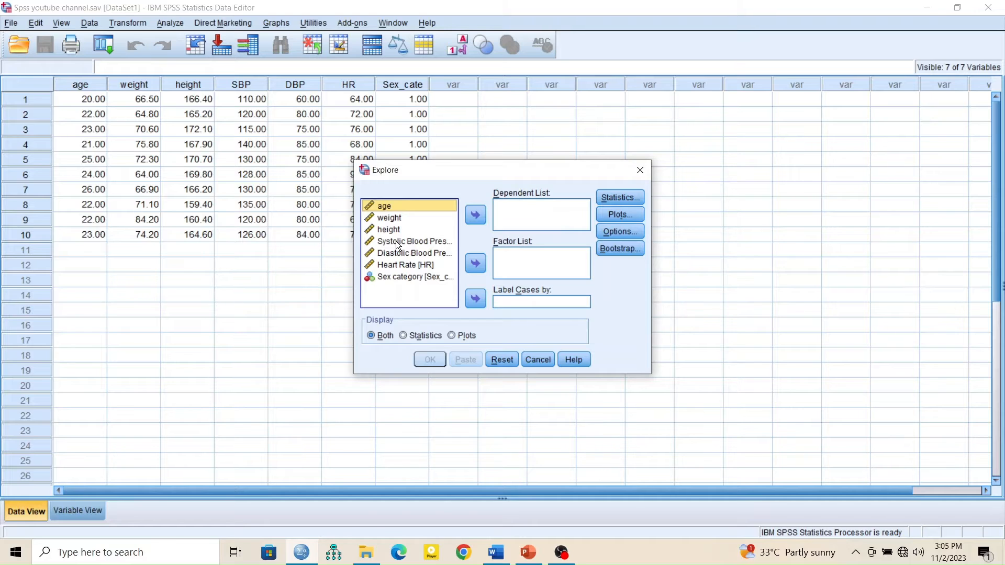
{"action": "left_click", "coordinate": [475, 222]}
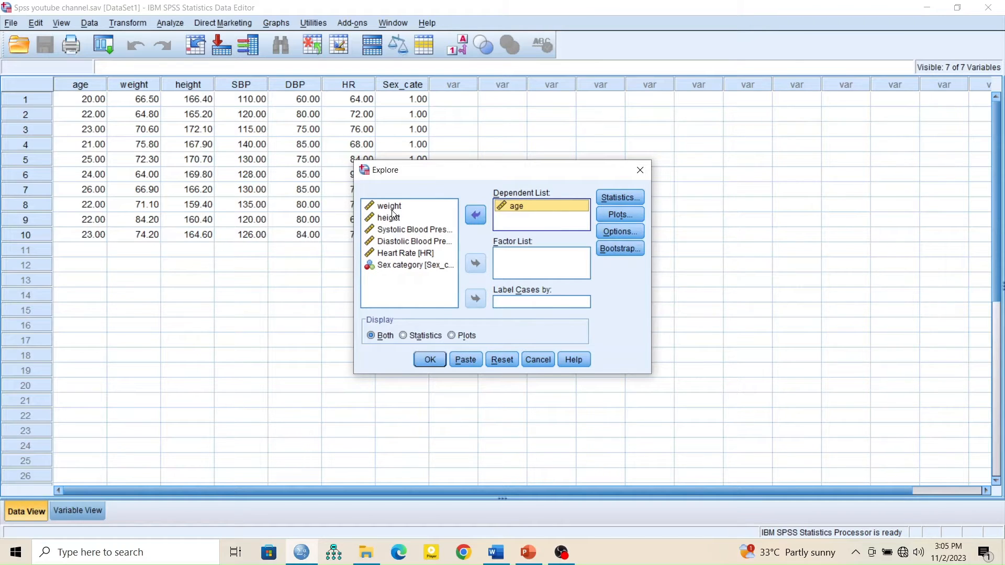
{"action": "left_click", "coordinate": [390, 206]}
{"action": "left_click", "coordinate": [481, 218]}
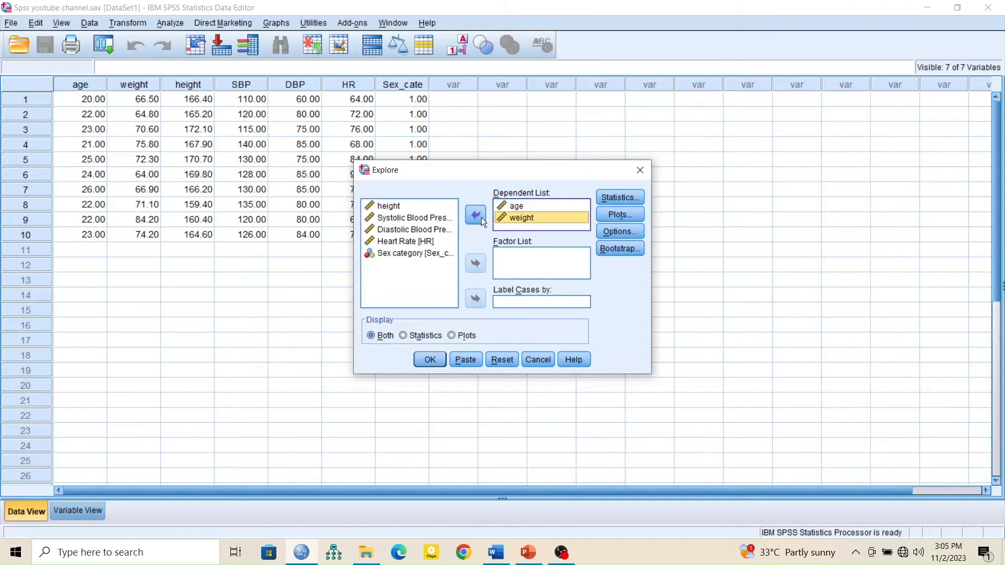
Add height, systolic blood pressure, diastolic blood pressure and heart rate together to the Explore dependent variables.
{"action": "left_click", "coordinate": [397, 205]}
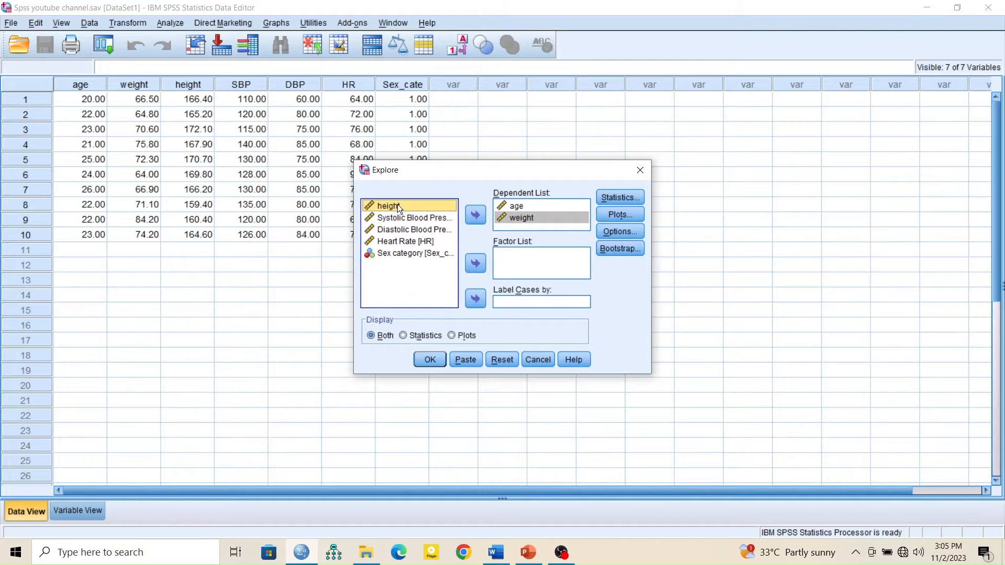
{"action": "key", "text": "shift+Down"}
{"action": "key", "text": "shift+Down"}
{"action": "key", "text": "shift+Down"}
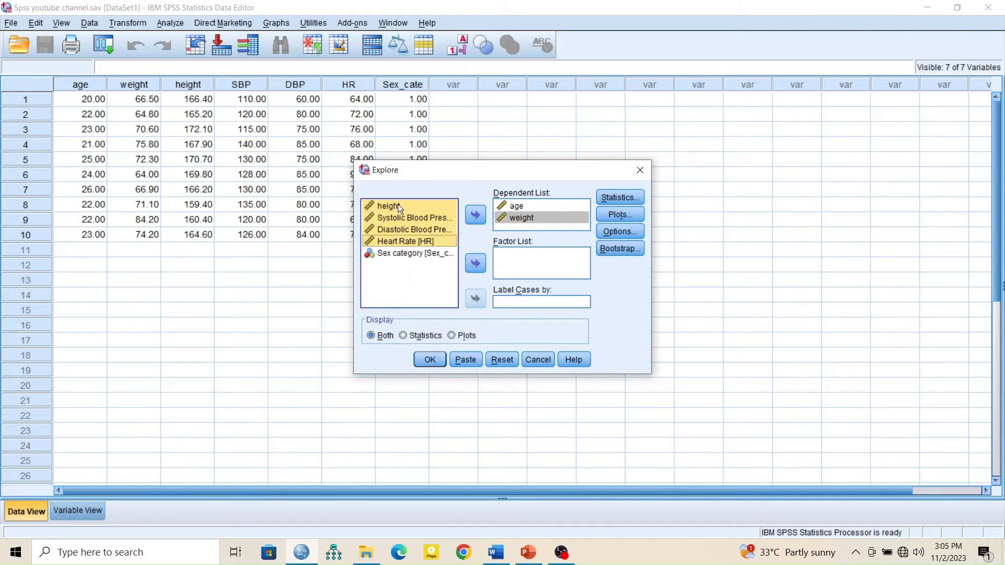
{"action": "left_click", "coordinate": [473, 216]}
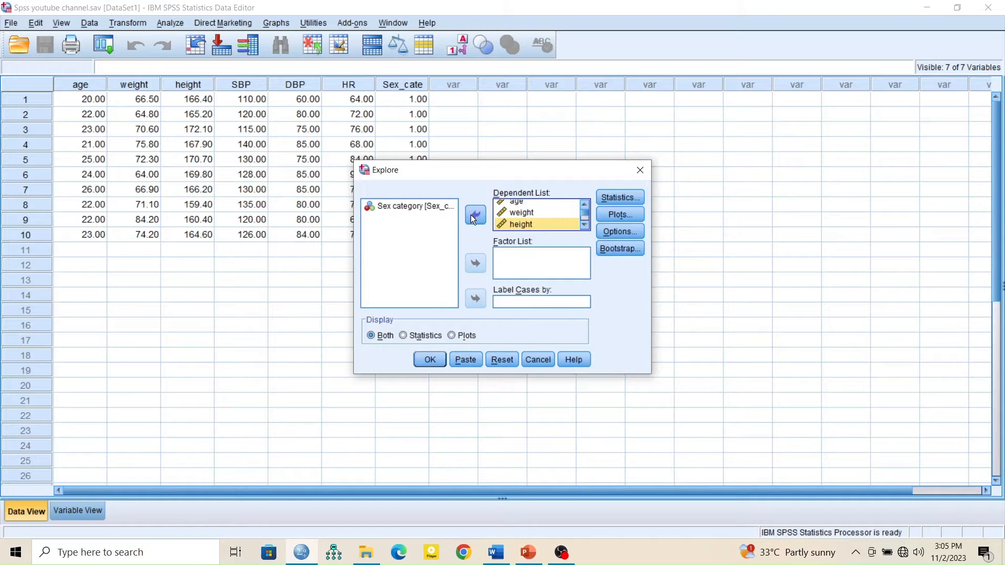
{"action": "left_click", "coordinate": [164, 21]}
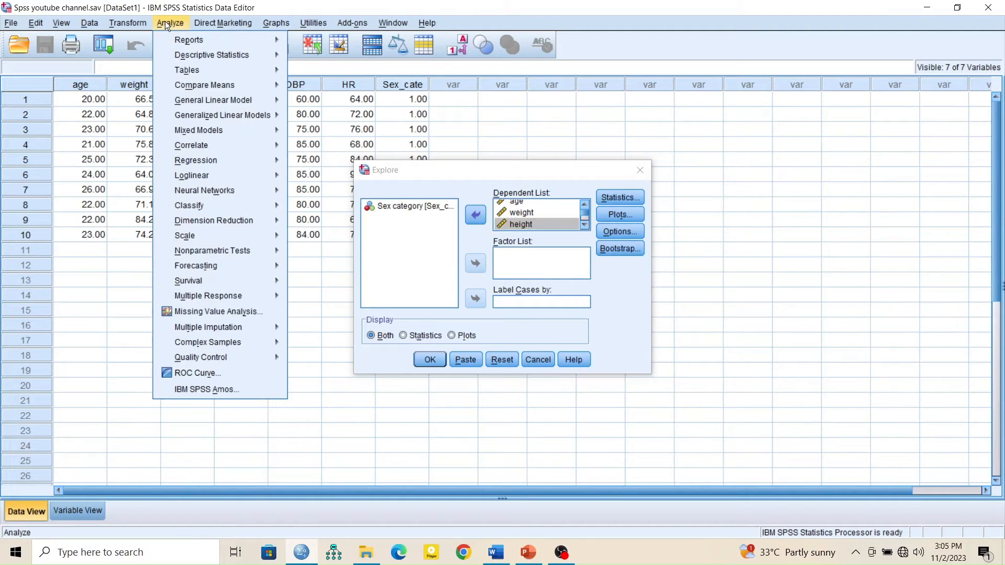
{"action": "mouse_move", "coordinate": [231, 56]}
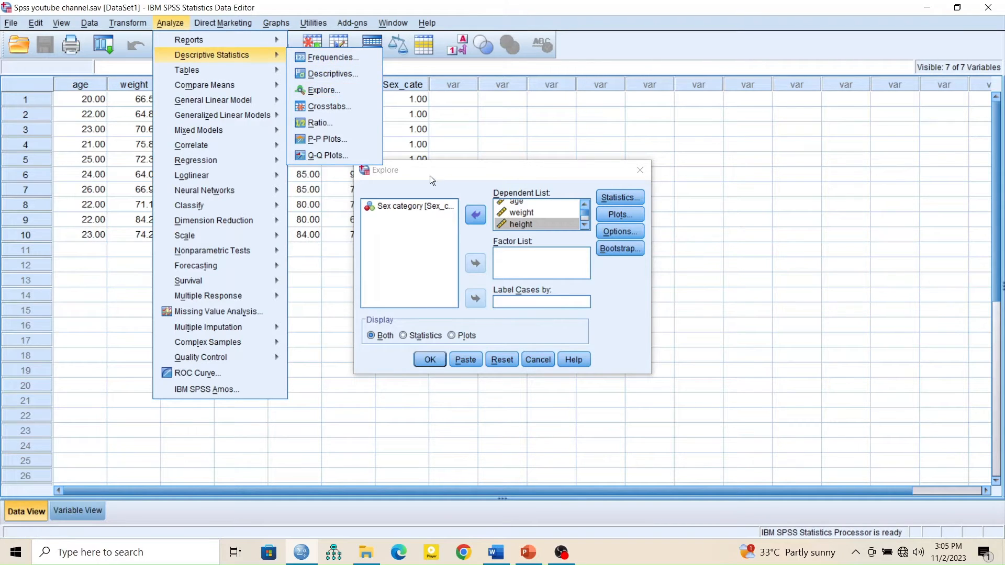
{"action": "left_click", "coordinate": [445, 180]}
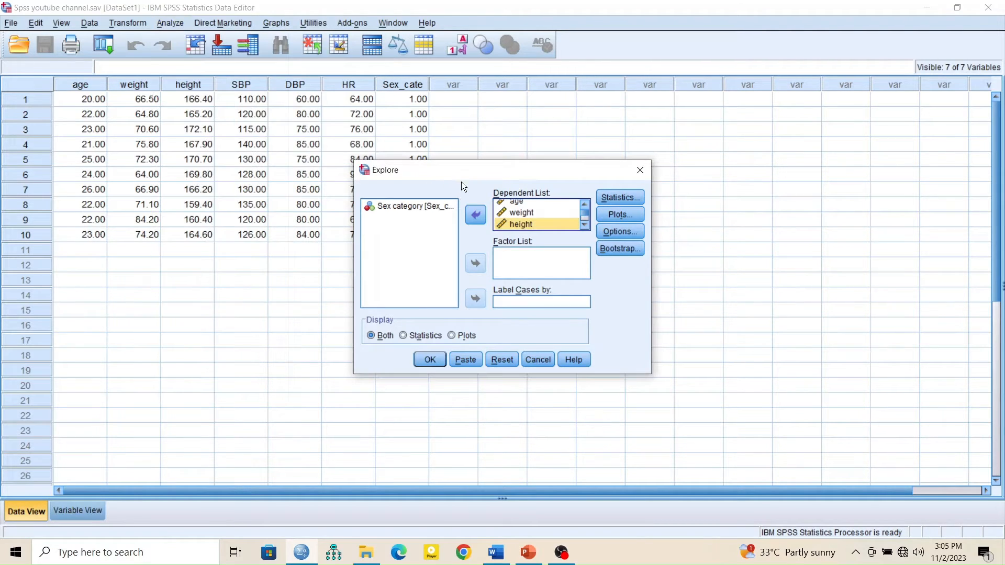
{"action": "left_click", "coordinate": [412, 208]}
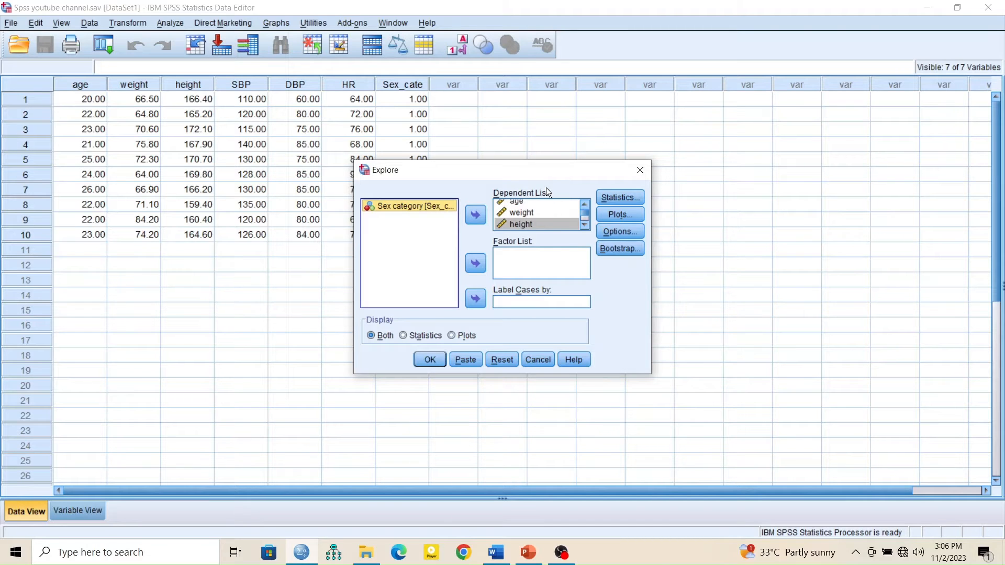
Check the statistics options of the Explore analysis, discarding any change made to the descriptives setting.
{"action": "left_click", "coordinate": [610, 196]}
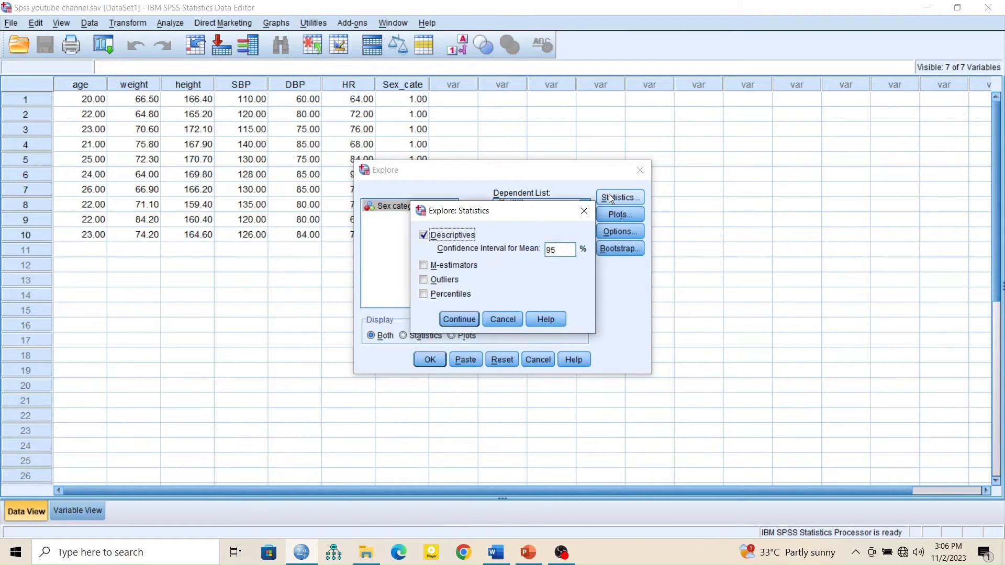
{"action": "left_click", "coordinate": [423, 234]}
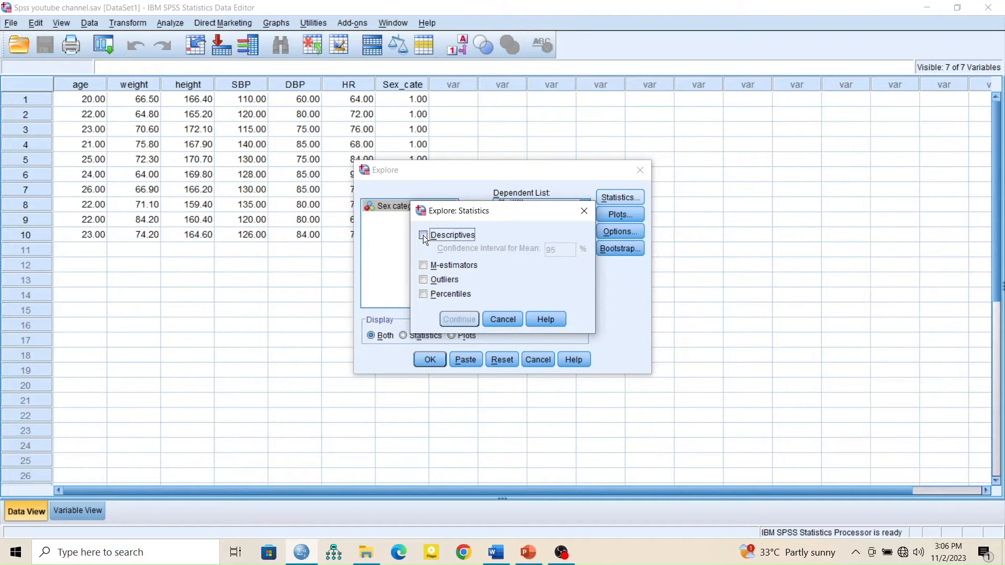
{"action": "left_click", "coordinate": [503, 319]}
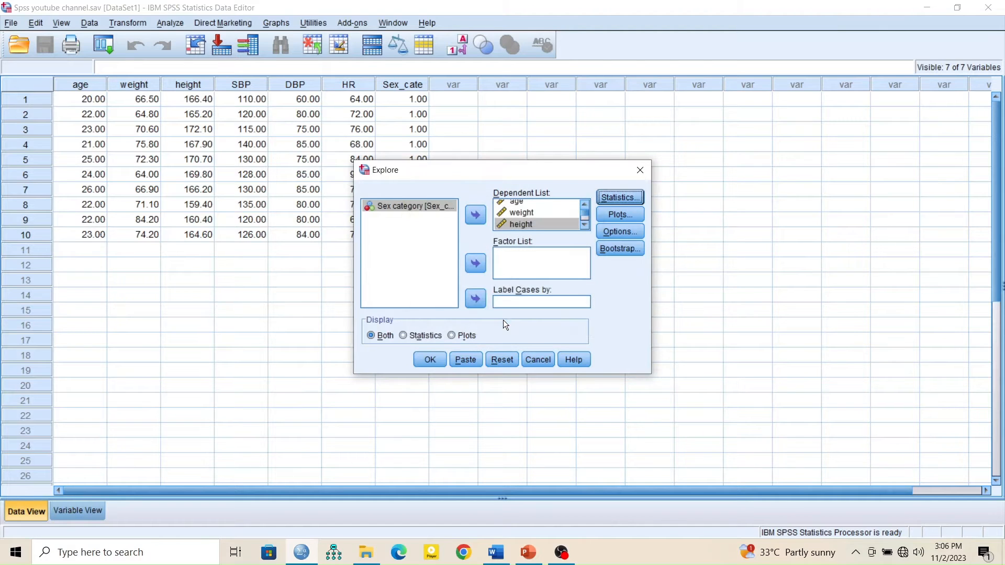
{"action": "left_click", "coordinate": [623, 198]}
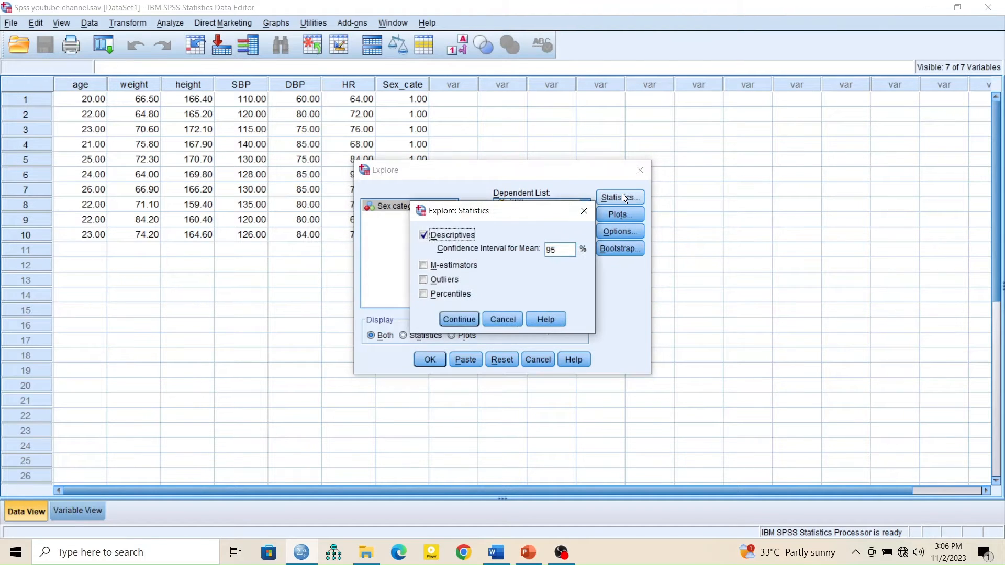
{"action": "left_click", "coordinate": [509, 318]}
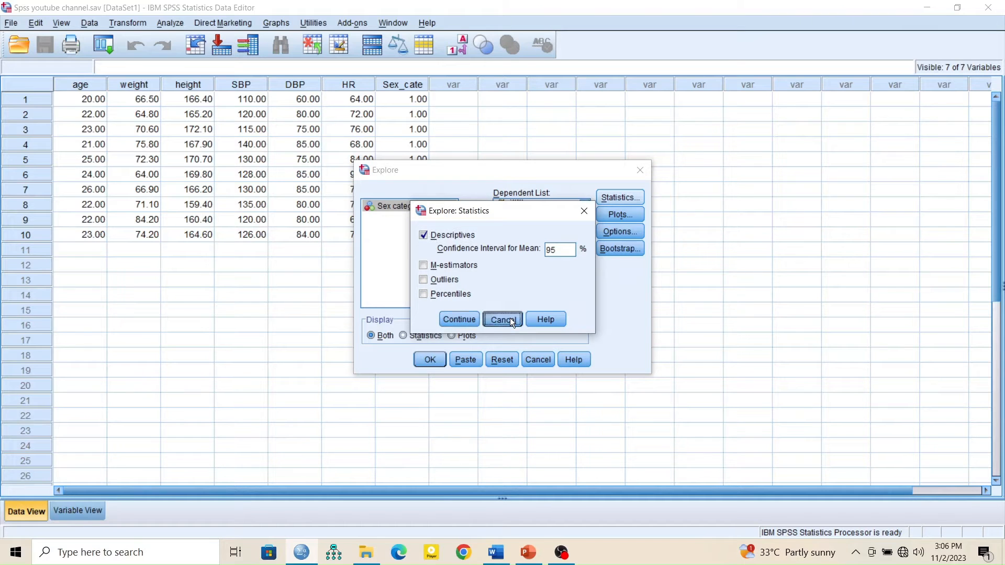
Enable normality plots with tests and turn off the stem-and-leaf plot for the Explore analysis.
{"action": "left_click", "coordinate": [616, 215]}
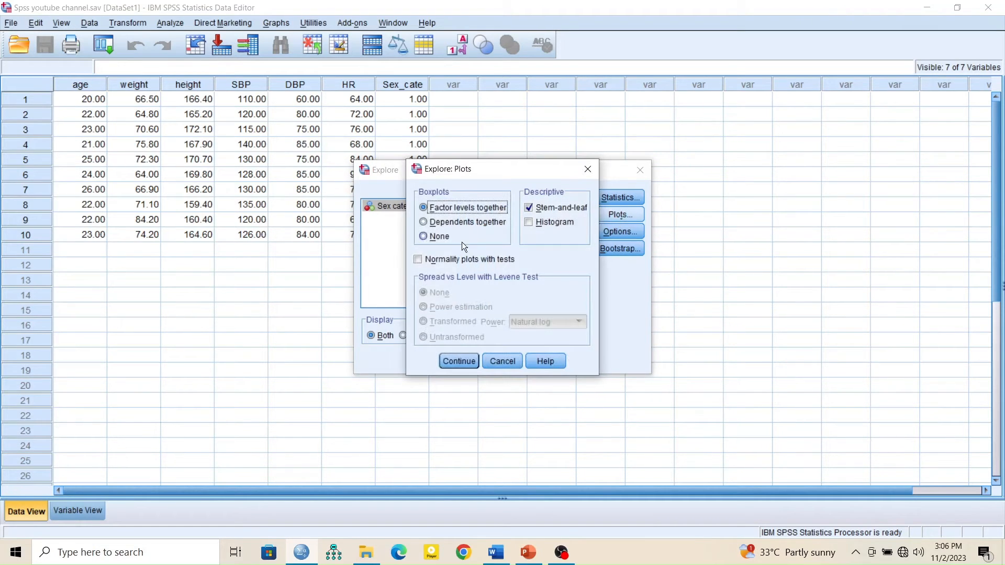
{"action": "left_click", "coordinate": [432, 258]}
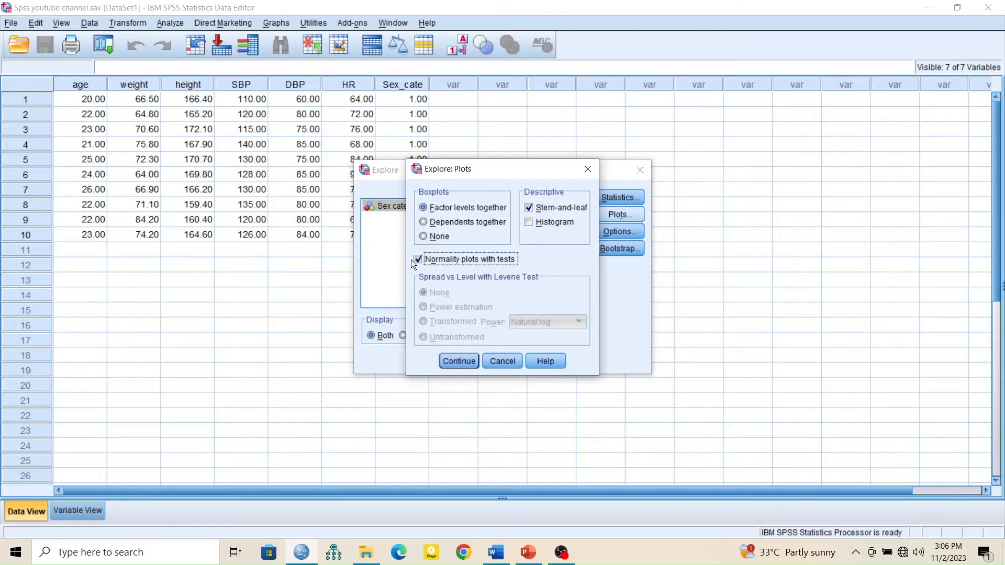
{"action": "left_click", "coordinate": [528, 207]}
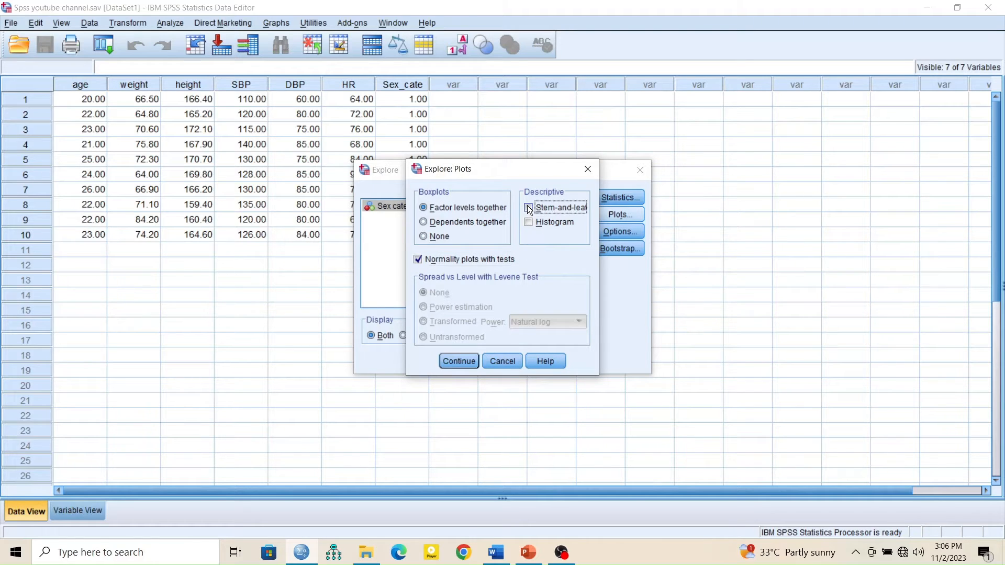
{"action": "left_click", "coordinate": [452, 359]}
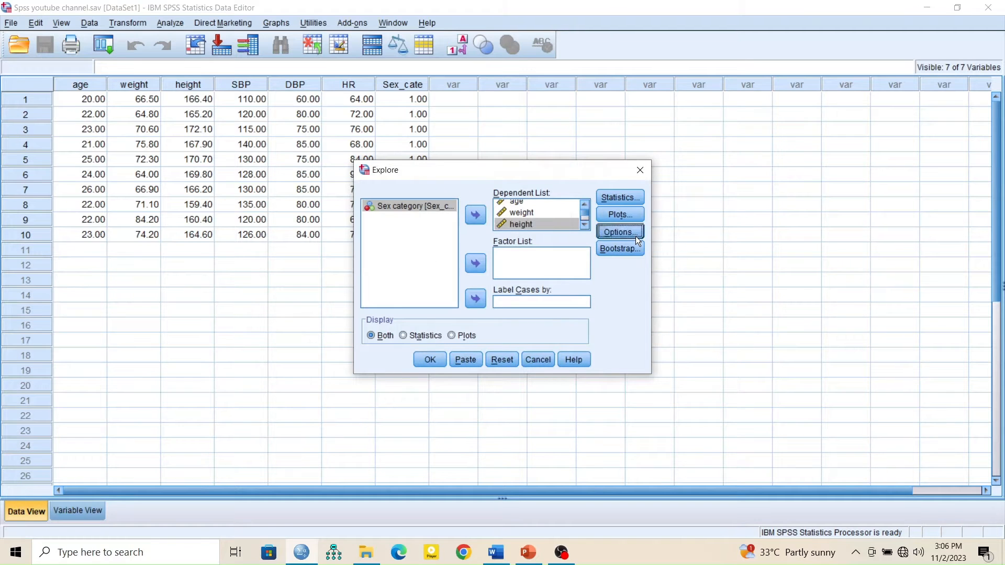
Check the missing-values options without changing them and run the Explore analysis.
{"action": "left_click", "coordinate": [608, 231]}
{"action": "left_click", "coordinate": [565, 219]}
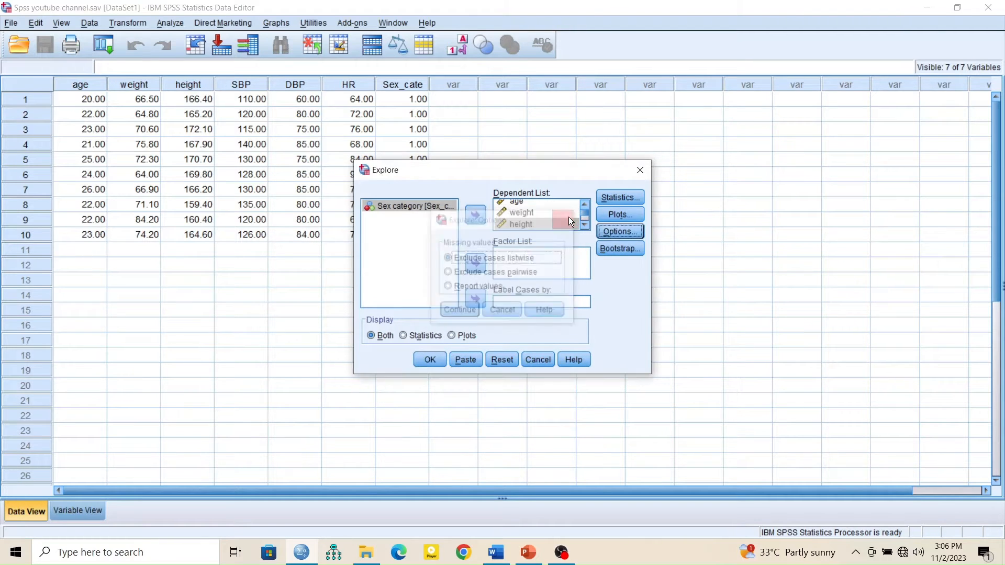
{"action": "left_click", "coordinate": [430, 359]}
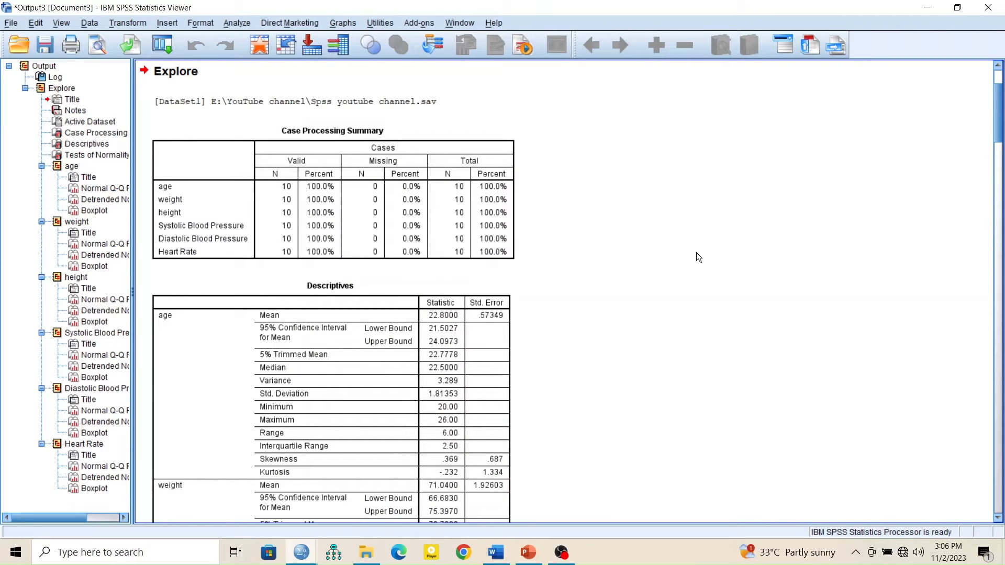
Examine the Explore output, including the descriptives, the Tests of Normality table, the Q-Q plots and the boxplots.
{"action": "scroll", "coordinate": [627, 283], "scroll_direction": "down", "scroll_amount": 10}
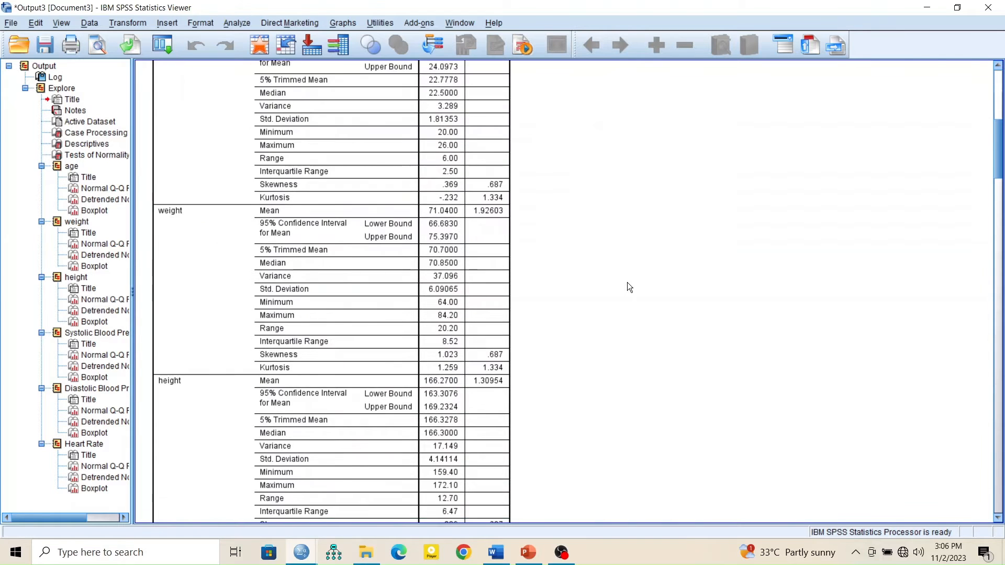
{"action": "scroll", "coordinate": [636, 275], "scroll_direction": "down", "scroll_amount": 15}
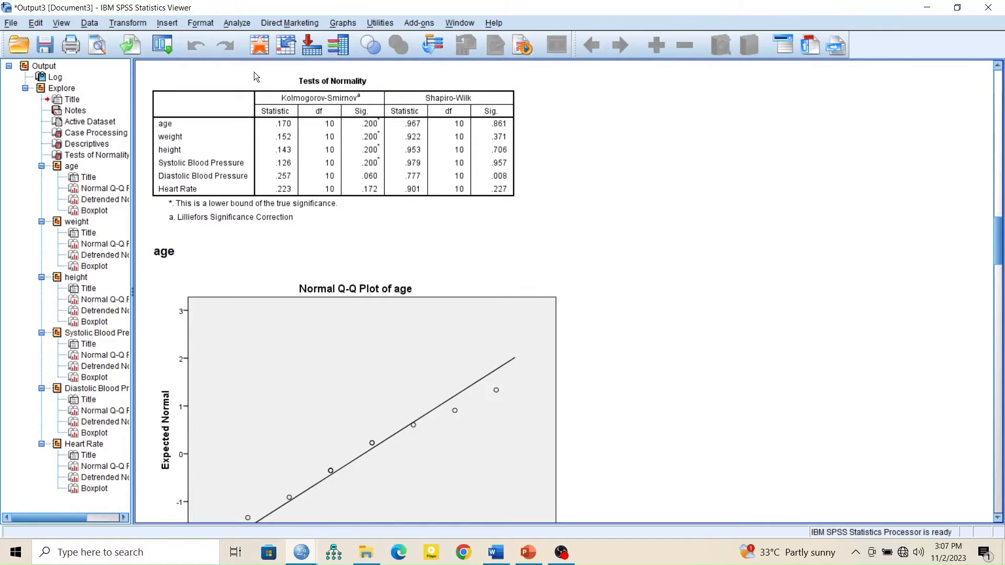
{"action": "scroll", "coordinate": [608, 130], "scroll_direction": "up", "scroll_amount": 2}
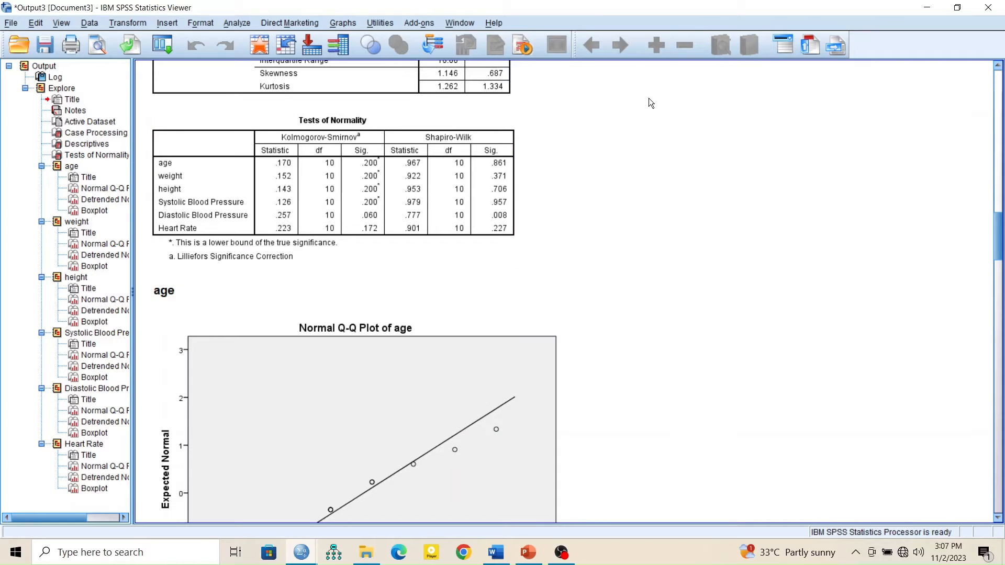
{"action": "scroll", "coordinate": [680, 190], "scroll_direction": "down", "scroll_amount": 4}
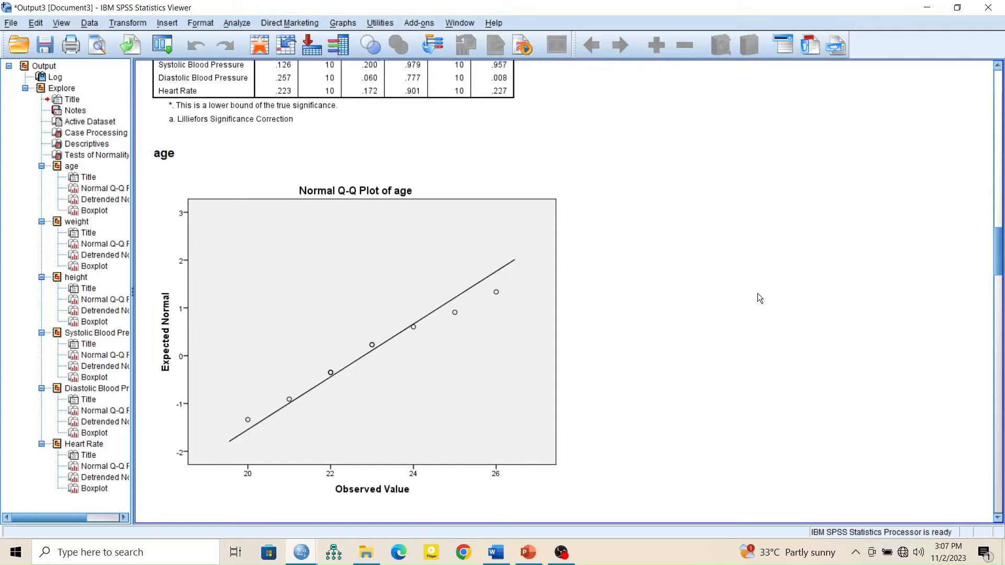
{"action": "scroll", "coordinate": [759, 294], "scroll_direction": "down", "scroll_amount": 15}
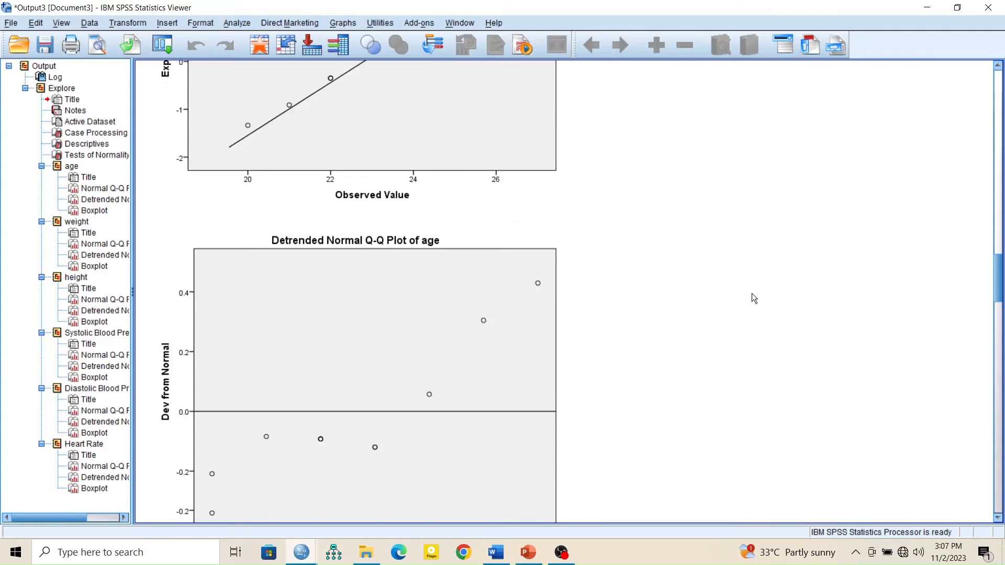
{"action": "scroll", "coordinate": [752, 293], "scroll_direction": "down", "scroll_amount": 6}
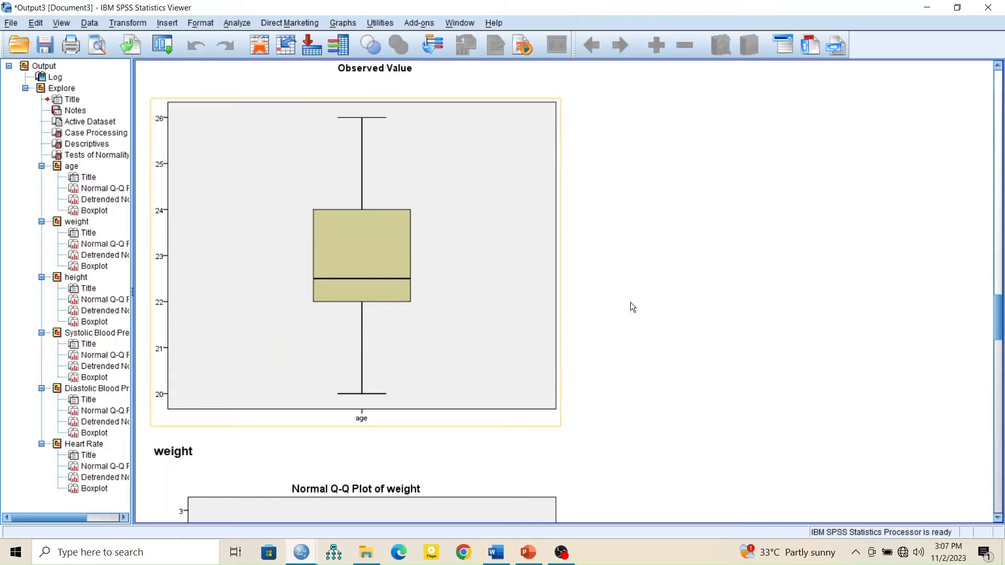
{"action": "scroll", "coordinate": [670, 313], "scroll_direction": "down", "scroll_amount": 20}
{"action": "scroll", "coordinate": [669, 313], "scroll_direction": "down", "scroll_amount": 15}
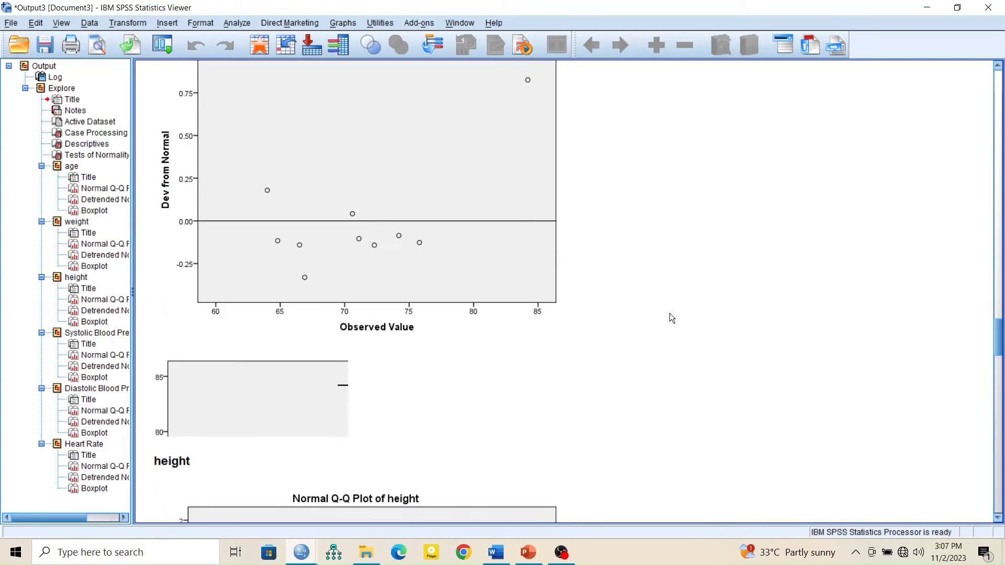
{"action": "scroll", "coordinate": [670, 314], "scroll_direction": "down", "scroll_amount": 20}
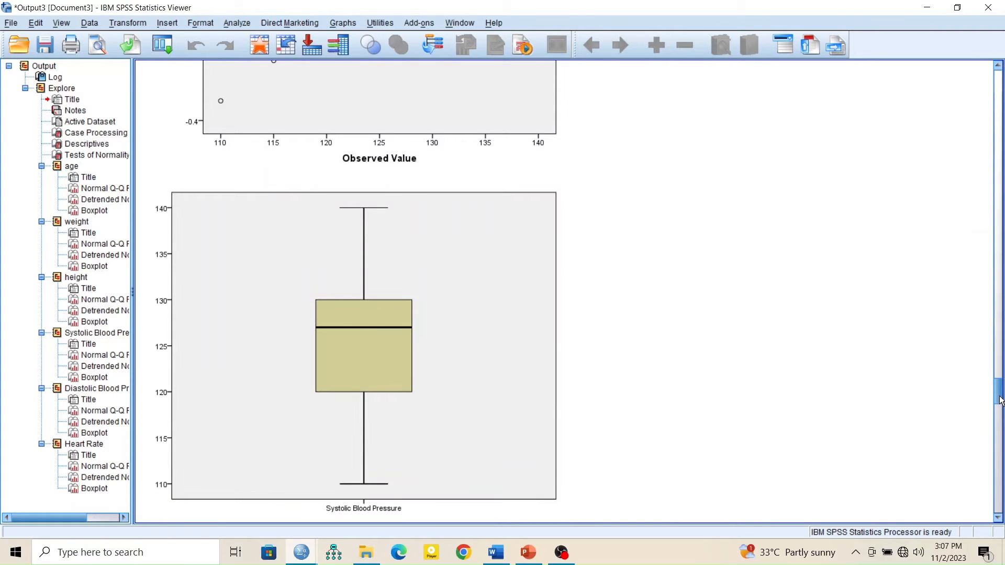
{"action": "left_click_drag", "start_coordinate": [999, 400], "coordinate": [984, 161]}
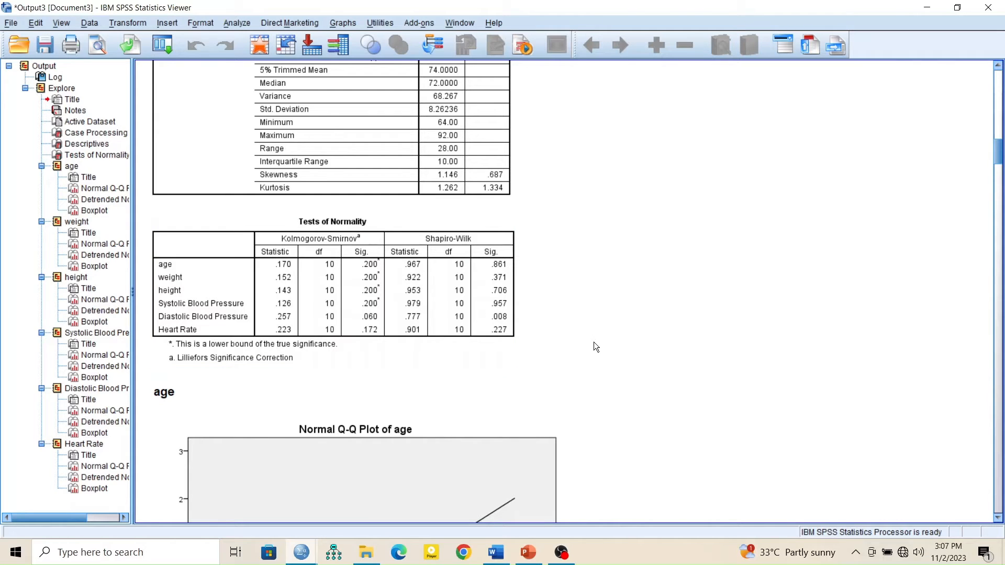
Return from the output to the SPSS Data Editor window showing the dataset.
{"action": "left_click", "coordinate": [496, 552]}
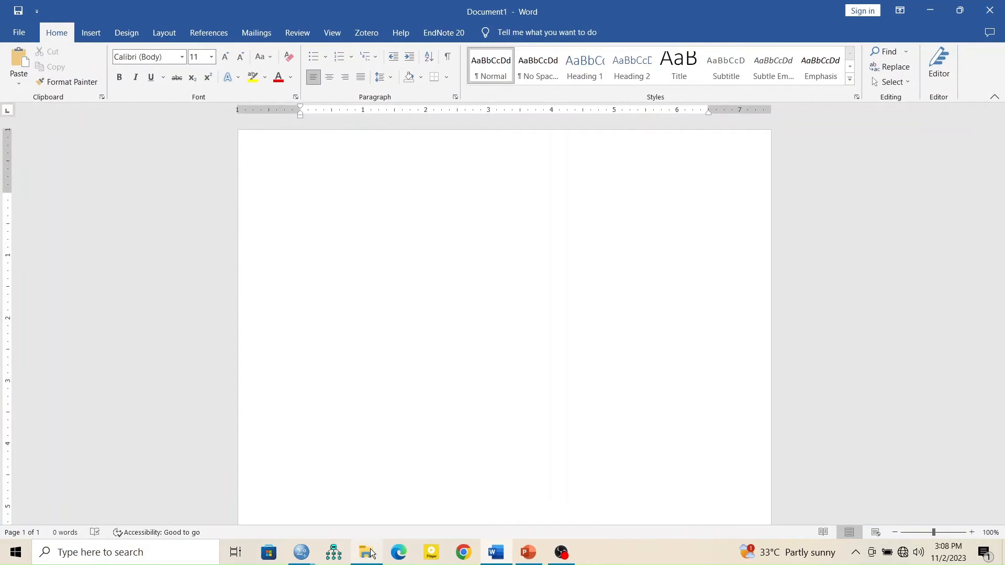
{"action": "mouse_move", "coordinate": [296, 553]}
{"action": "left_click", "coordinate": [237, 495]}
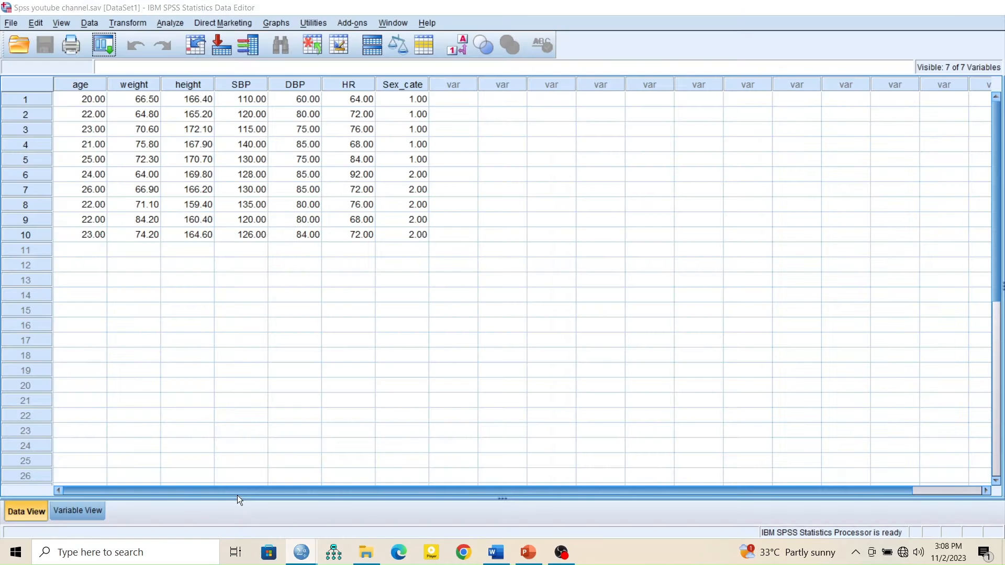
{"action": "left_click", "coordinate": [312, 387]}
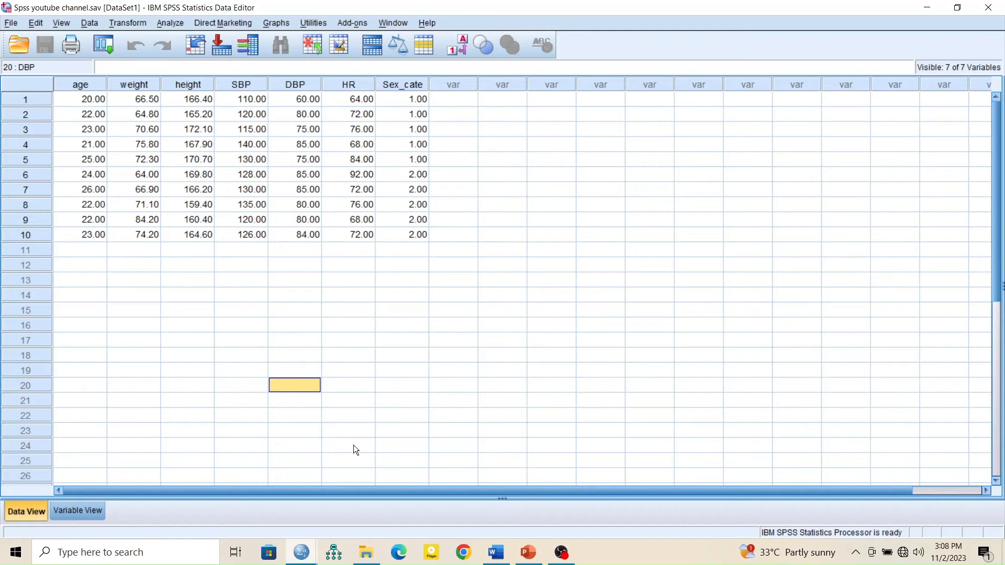
Return to the Explore output and examine the Kolmogorov-Smirnov and Shapiro-Wilk columns of the Tests of Normality table.
{"action": "left_click", "coordinate": [302, 552]}
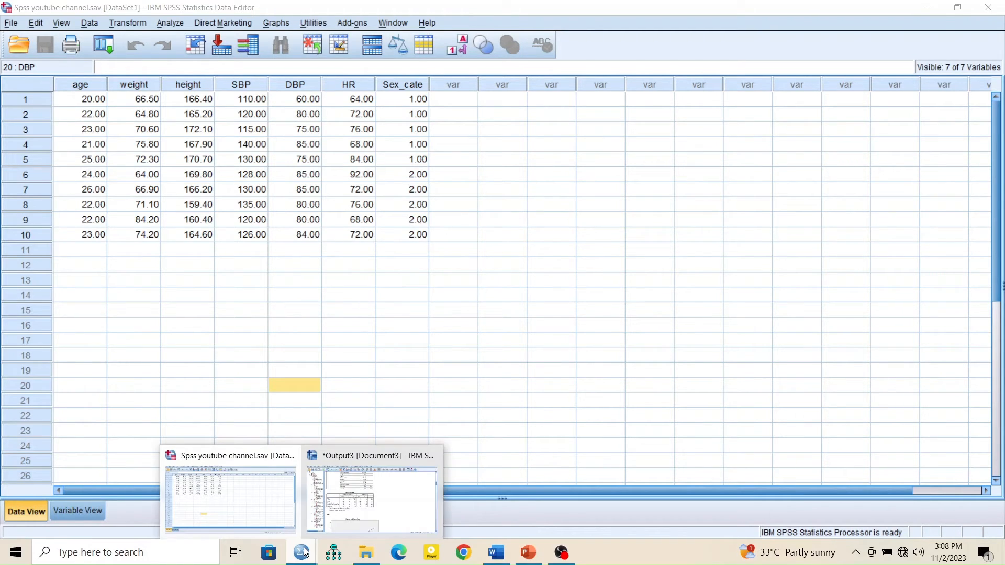
{"action": "left_click", "coordinate": [334, 494]}
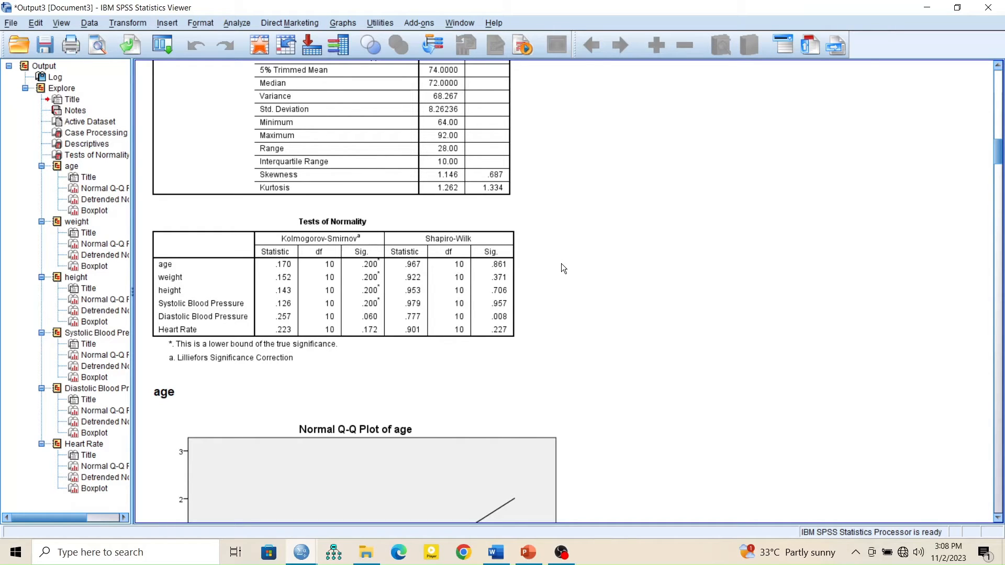
{"action": "left_click", "coordinate": [488, 225]}
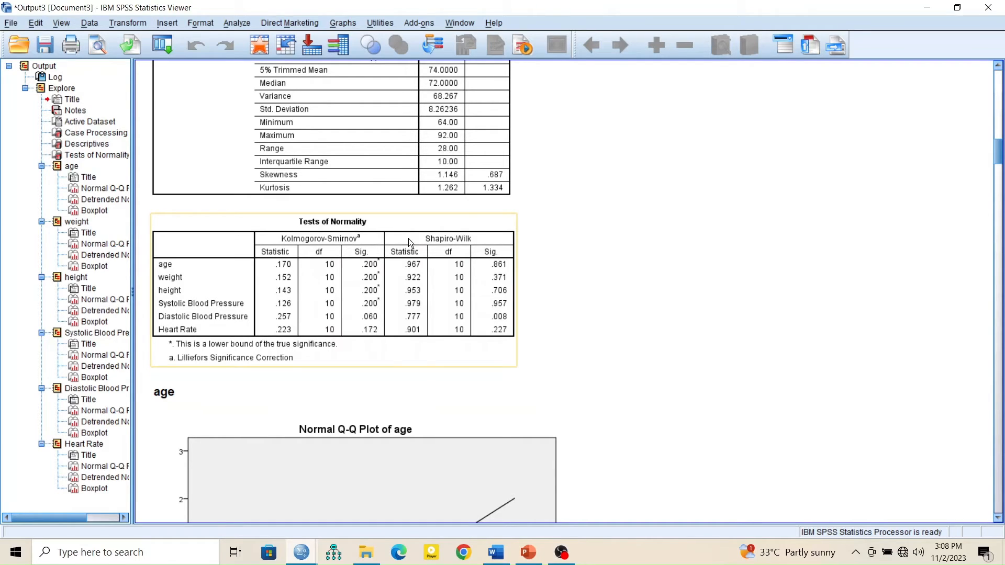
{"action": "left_click", "coordinate": [377, 194]}
{"action": "left_click", "coordinate": [453, 254]}
{"action": "left_click", "coordinate": [391, 193]}
{"action": "left_click", "coordinate": [317, 267]}
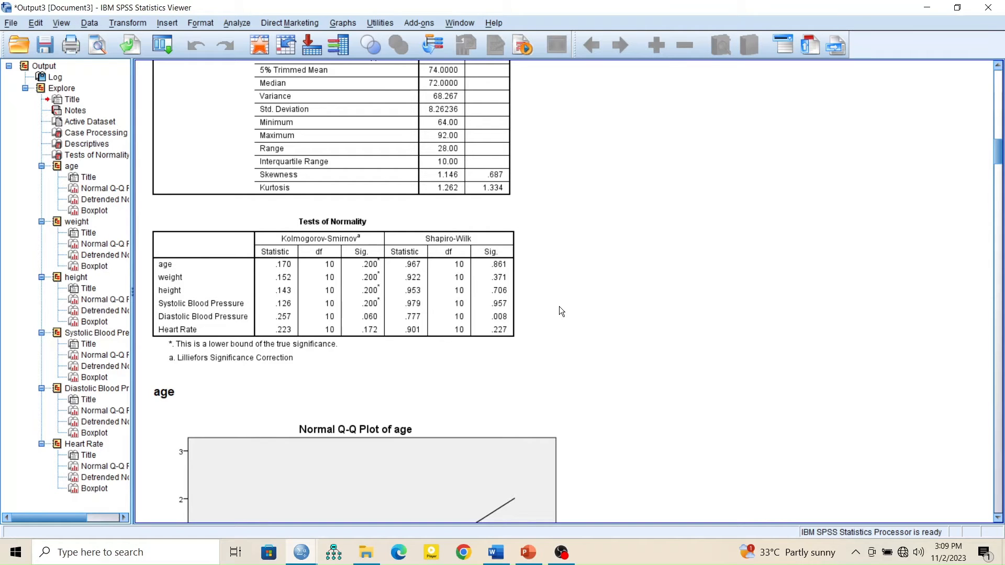
Switch to Word, write 0.05 in the blank document and enlarge it to a font size of 150.
{"action": "left_click", "coordinate": [496, 552]}
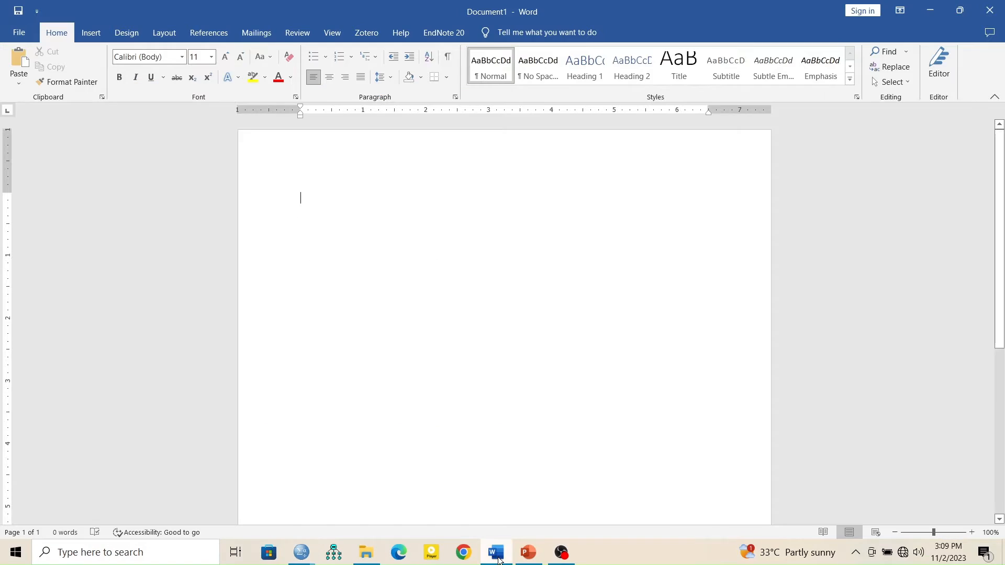
{"action": "type", "text": "0.05"}
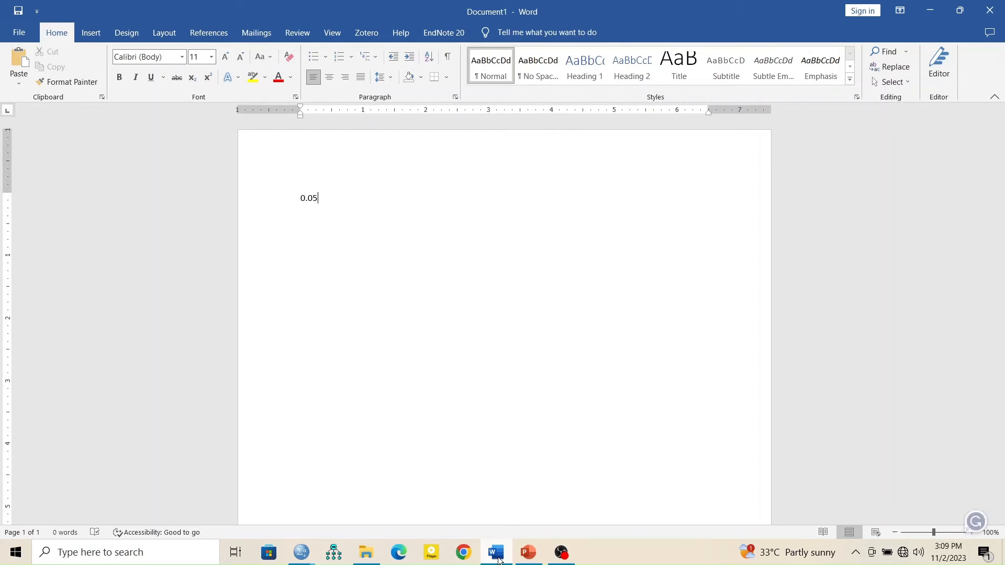
{"action": "key", "text": "ctrl+a"}
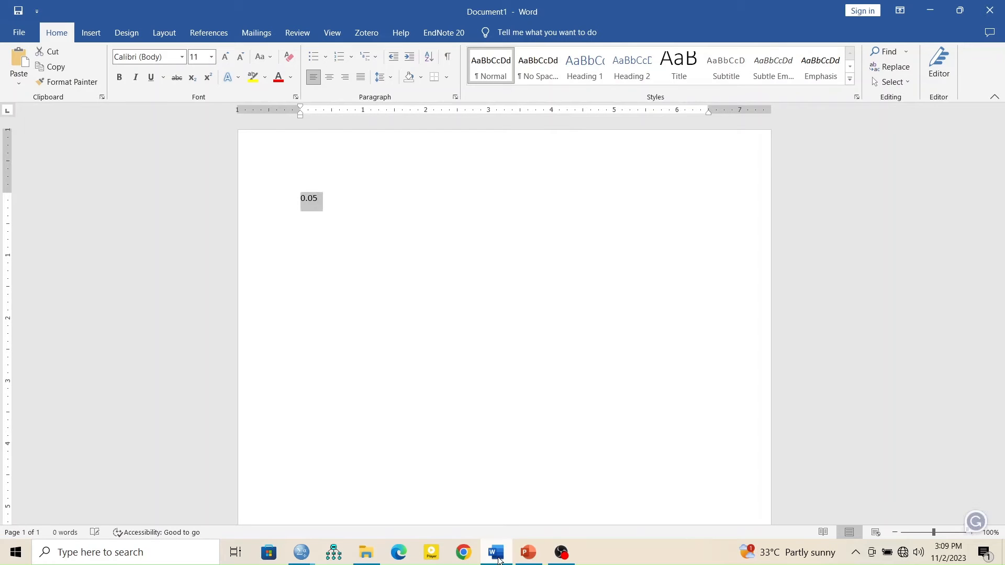
{"action": "key", "text": "ctrl+shift+period"}
{"action": "key", "text": "ctrl+shift+period"}
{"action": "key", "text": "ctrl+shift+period"}
{"action": "key", "text": "ctrl+shift+period"}
{"action": "key", "text": "ctrl+shift+period"}
{"action": "key", "text": "ctrl+shift+period"}
{"action": "key", "text": "ctrl+shift+period"}
{"action": "key", "text": "ctrl+shift+period"}
{"action": "key", "text": "ctrl+shift+period"}
{"action": "key", "text": "ctrl+shift+period"}
{"action": "key", "text": "ctrl+shift+period"}
{"action": "key", "text": "ctrl+shift+period"}
{"action": "key", "text": "ctrl+shift+period"}
{"action": "key", "text": "ctrl+shift+period"}
{"action": "key", "text": "ctrl+shift+period"}
{"action": "key", "text": "ctrl+shift+period"}
{"action": "key", "text": "ctrl+shift+period"}
{"action": "key", "text": "ctrl+shift+period"}
{"action": "key", "text": "ctrl+shift+period"}
{"action": "key", "text": "ctrl+shift+period"}
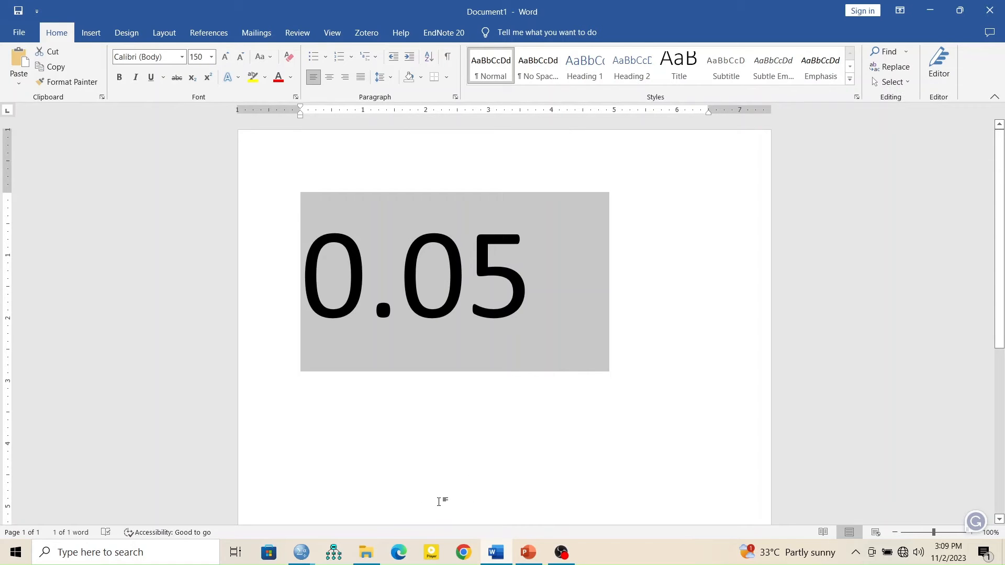
Compare the Sig. values in the SPSS Tests of Normality table with the 0.05 threshold in Word, ending on the SPSS output.
{"action": "key", "text": "alt+Tab"}
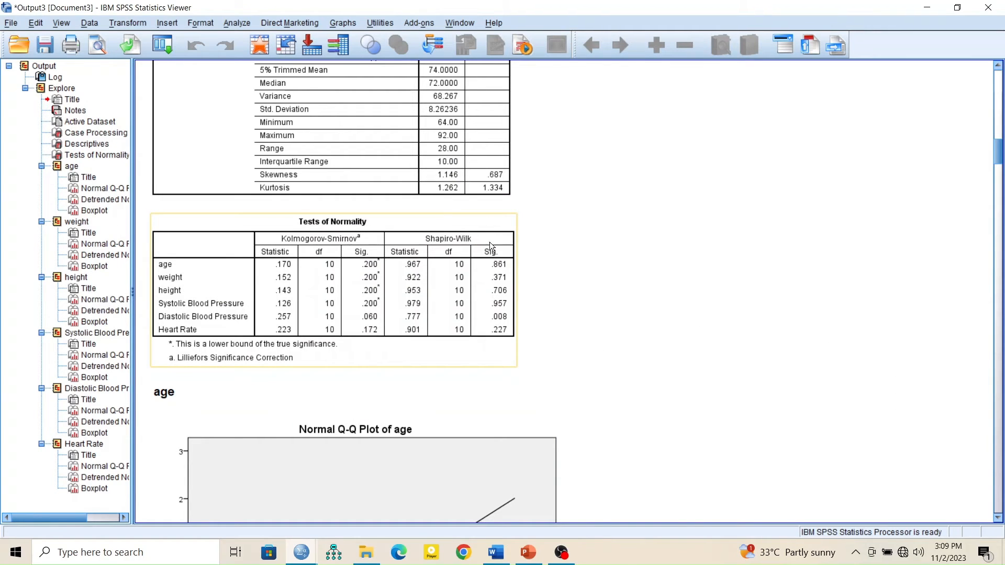
{"action": "left_click", "coordinate": [495, 552]}
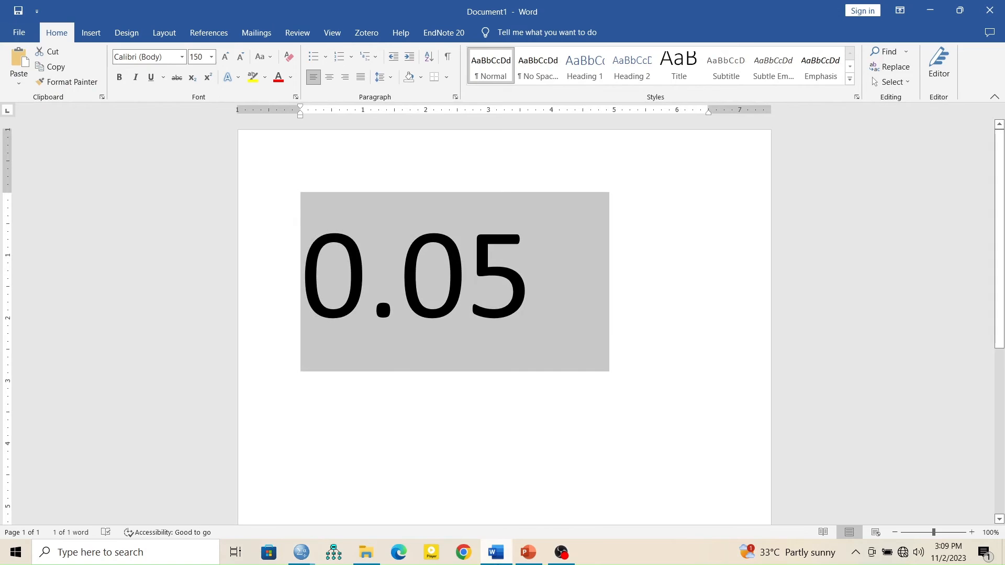
{"action": "key", "text": "alt+Tab"}
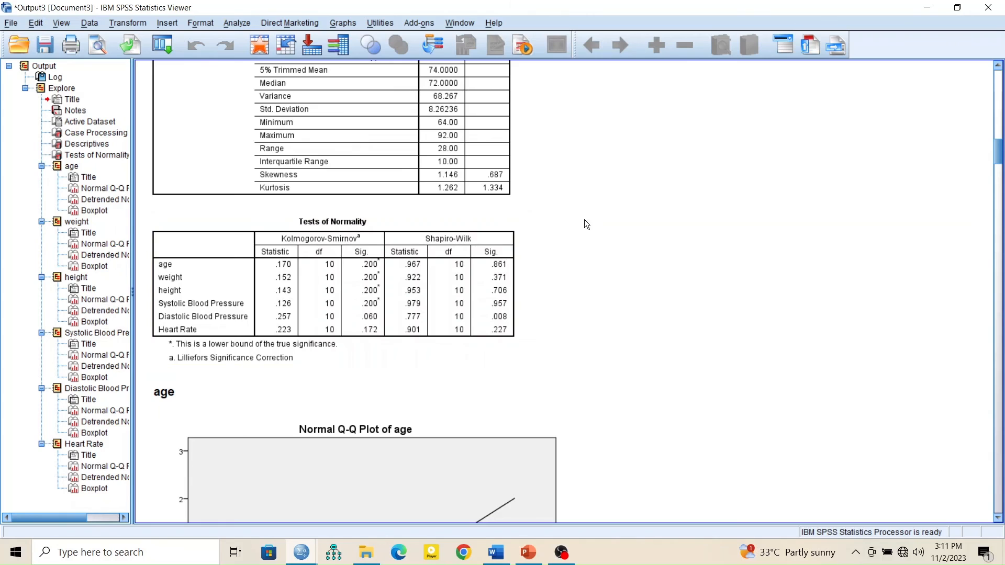
Look through the legacy nonparametric tests available for analysis without opening any of them.
{"action": "left_click", "coordinate": [237, 22]}
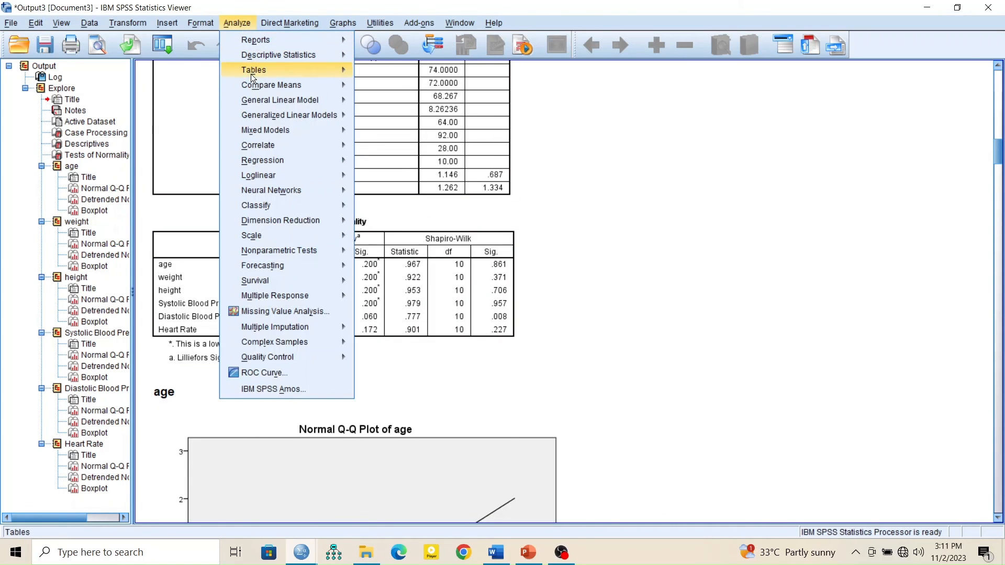
{"action": "mouse_move", "coordinate": [254, 83]}
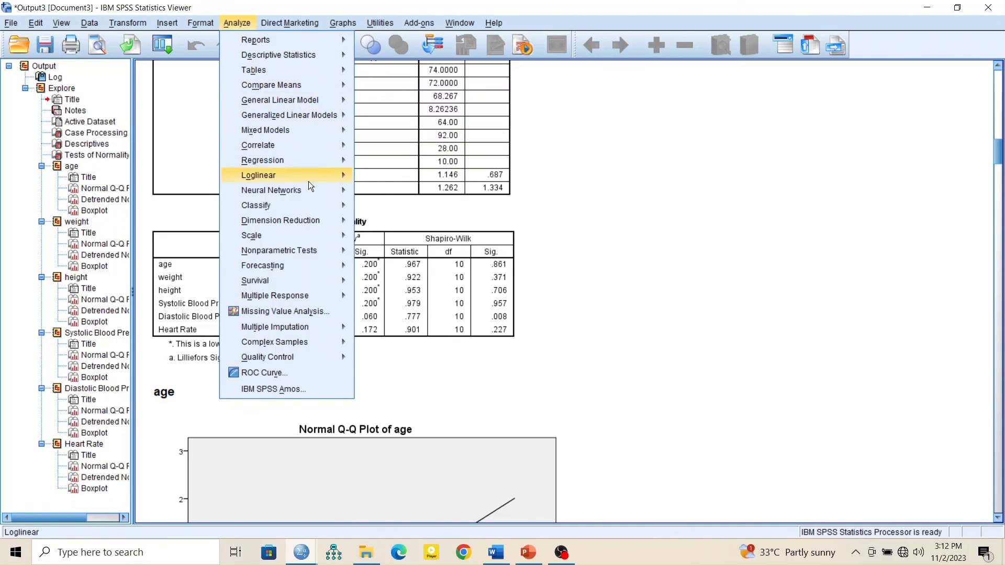
{"action": "mouse_move", "coordinate": [308, 251]}
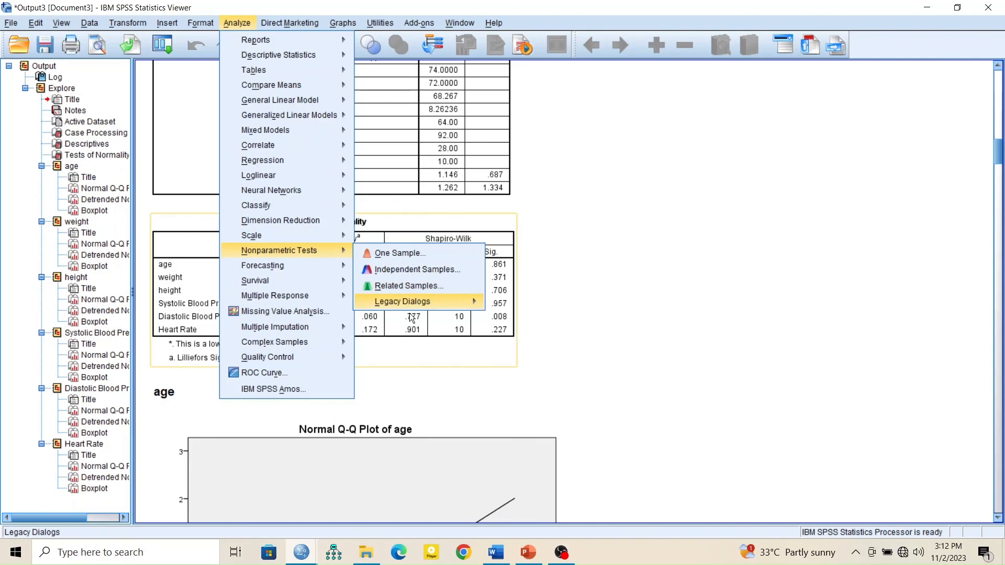
{"action": "mouse_move", "coordinate": [406, 305]}
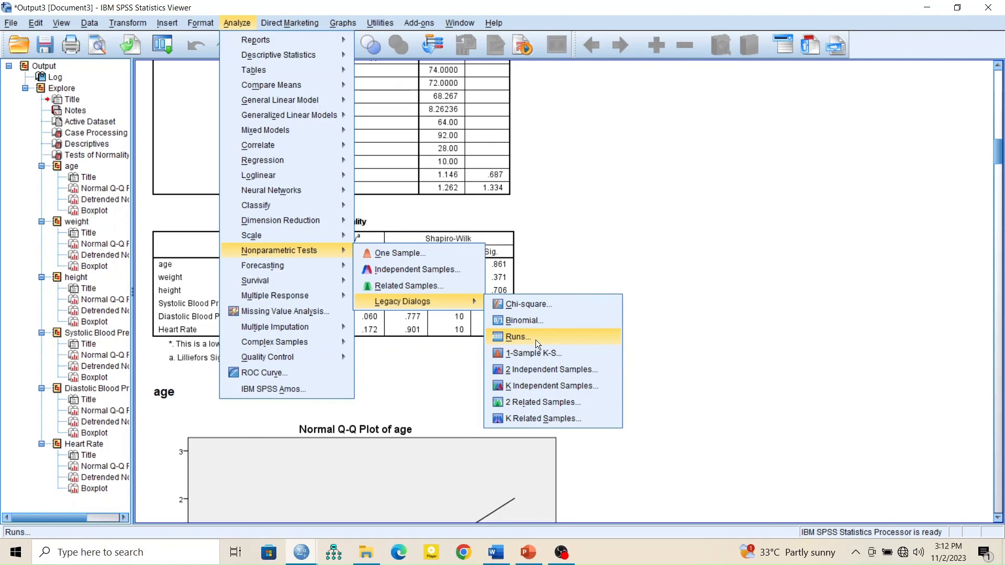
{"action": "left_click", "coordinate": [657, 209]}
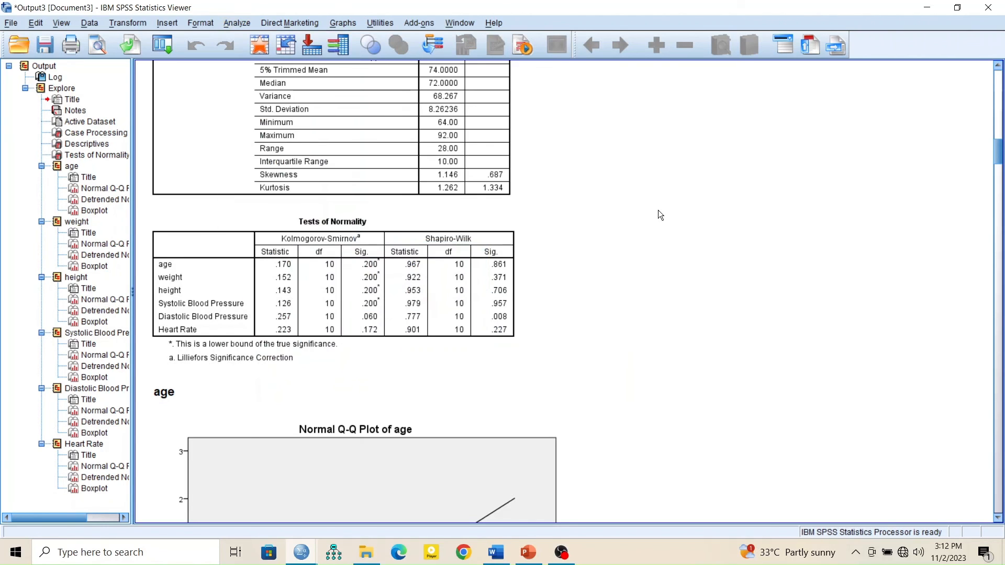